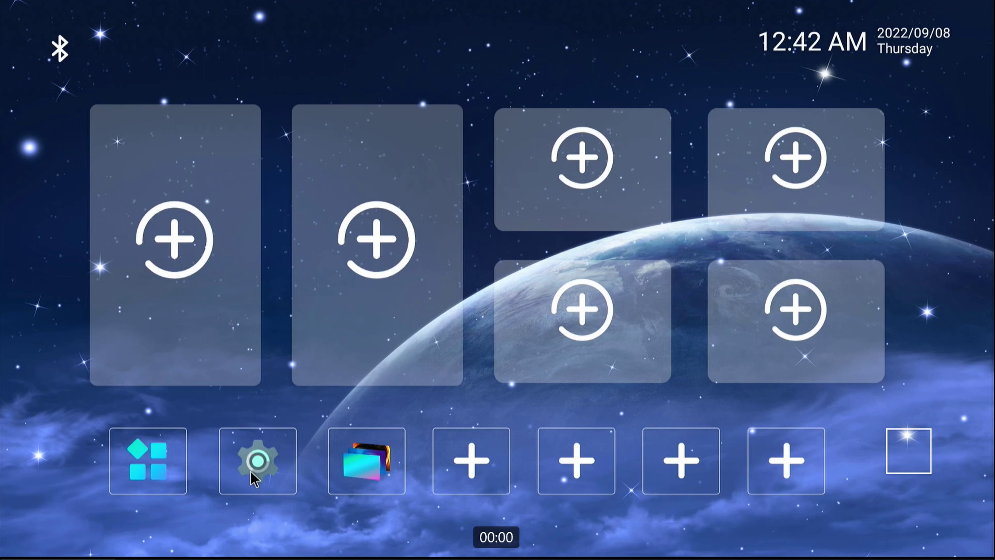
Step: Join the tmvc Wi-Fi network from Settings under Network & Internet
{"action": "left_click", "coordinate": [261, 462]}
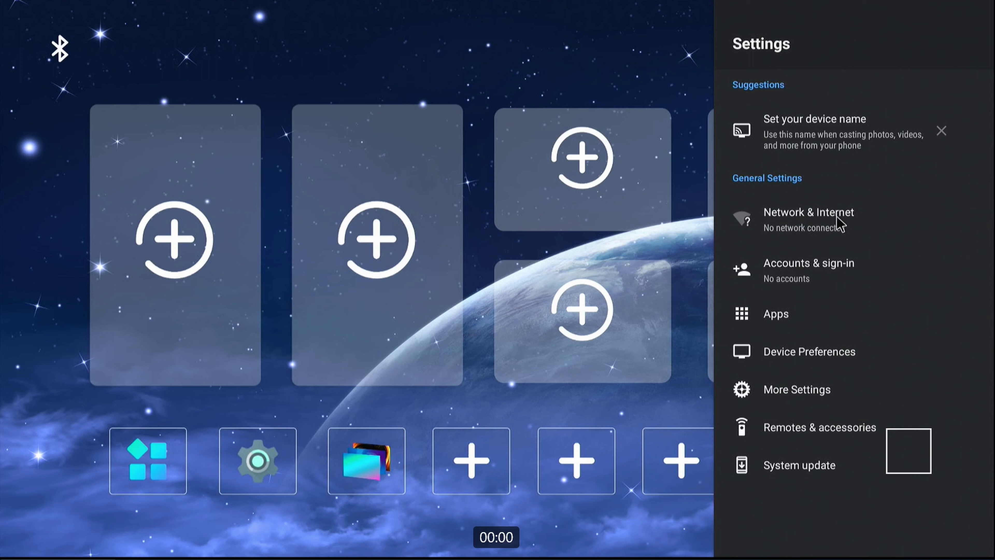
{"action": "left_click", "coordinate": [840, 223]}
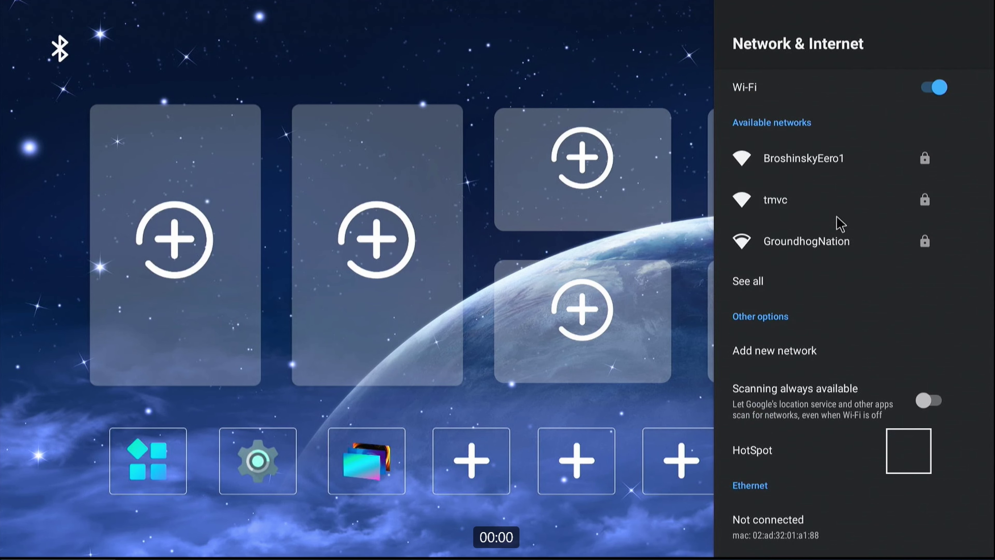
{"action": "left_click", "coordinate": [822, 212]}
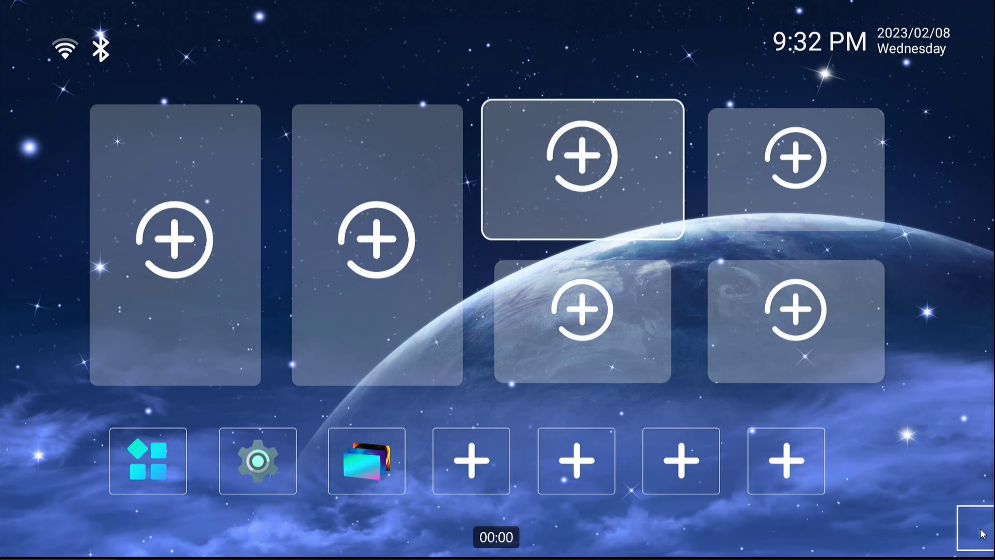
Step: Pin Play Store to the empty third home tile
{"action": "key", "text": "Return"}
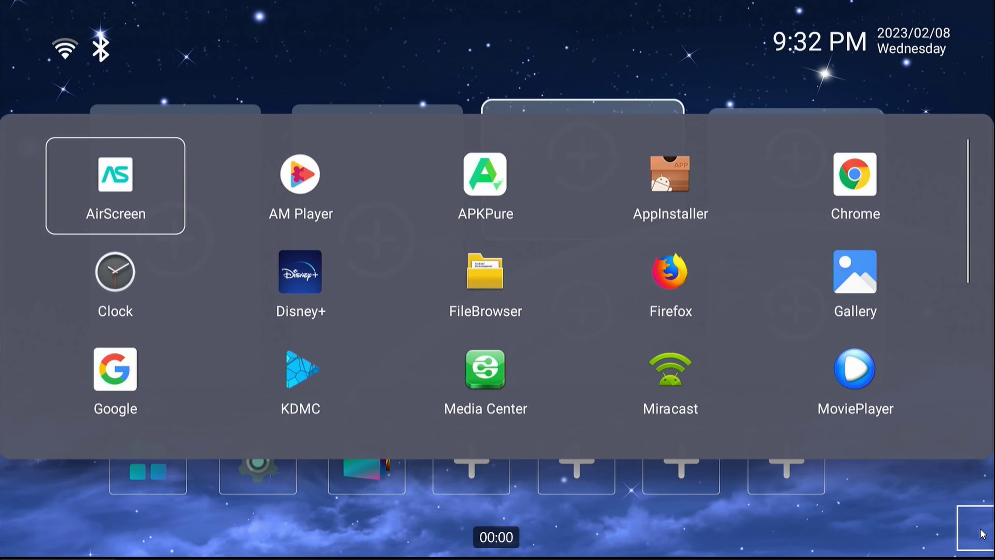
{"action": "key", "text": "Down"}
{"action": "key", "text": "Down"}
{"action": "key", "text": "Down"}
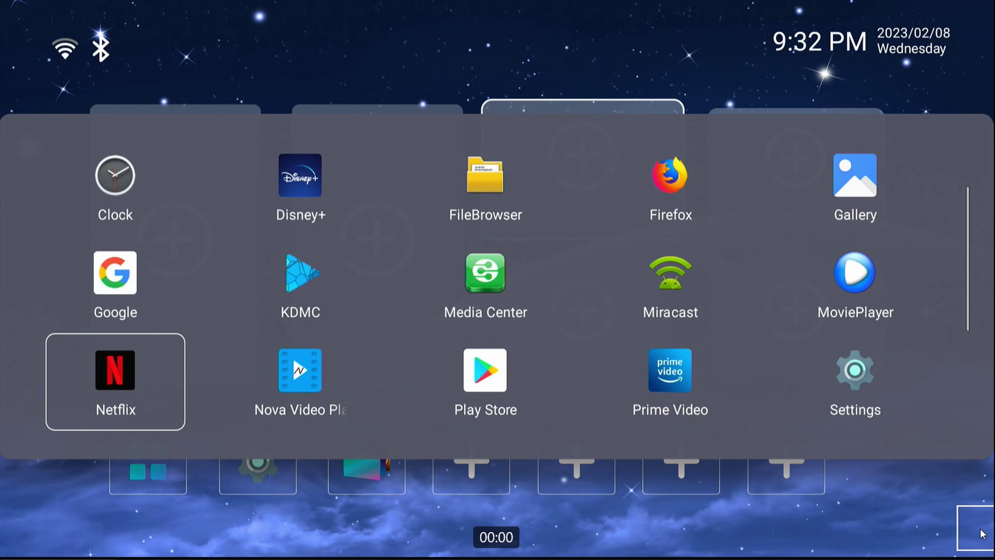
{"action": "key", "text": "Right"}
{"action": "key", "text": "Right"}
{"action": "key", "text": "Return"}
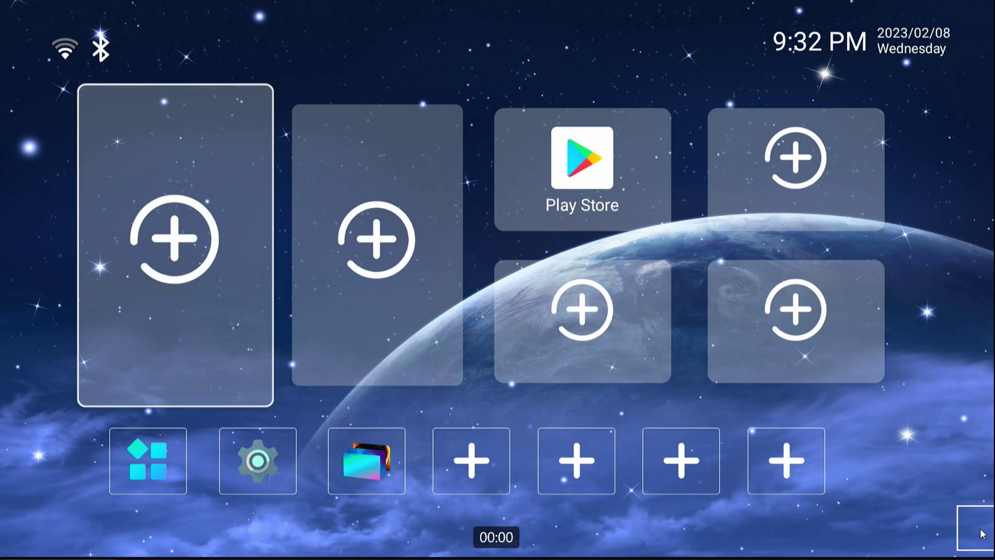
{"action": "key", "text": "Right"}
{"action": "key", "text": "Right"}
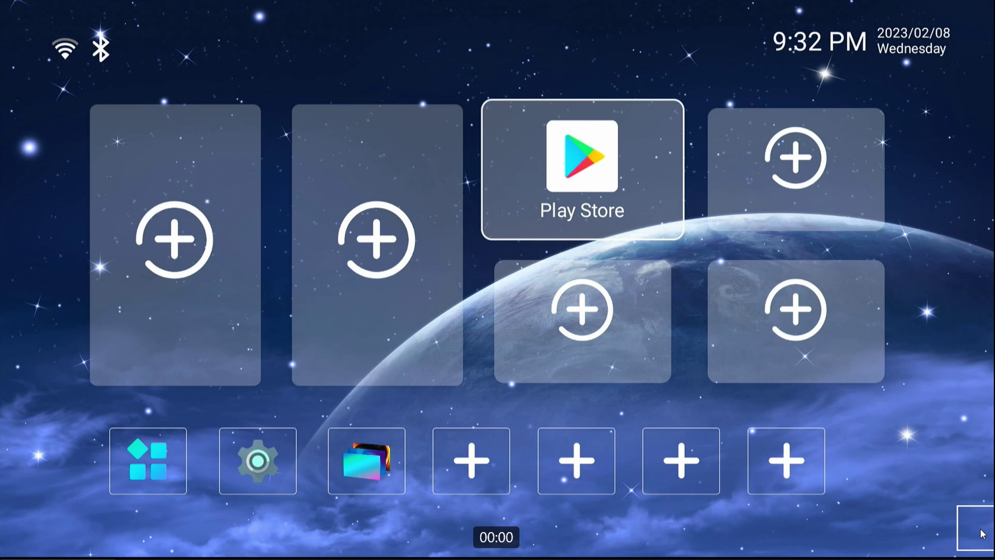
Step: Pin FileBrowser to the top-right home tile and focus it
{"action": "key", "text": "Right"}
{"action": "key", "text": "Return"}
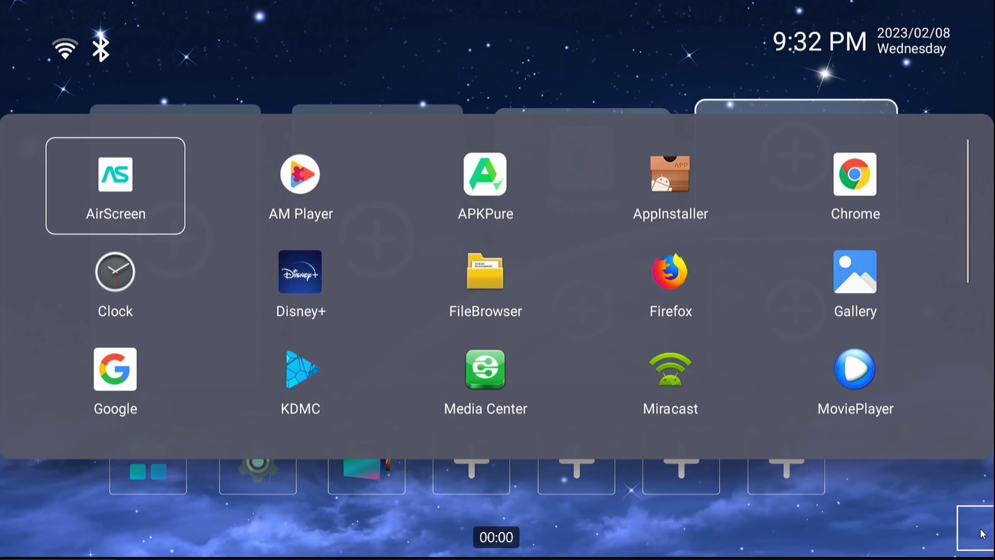
{"action": "key", "text": "Down"}
{"action": "key", "text": "Right"}
{"action": "key", "text": "Right"}
{"action": "key", "text": "Right"}
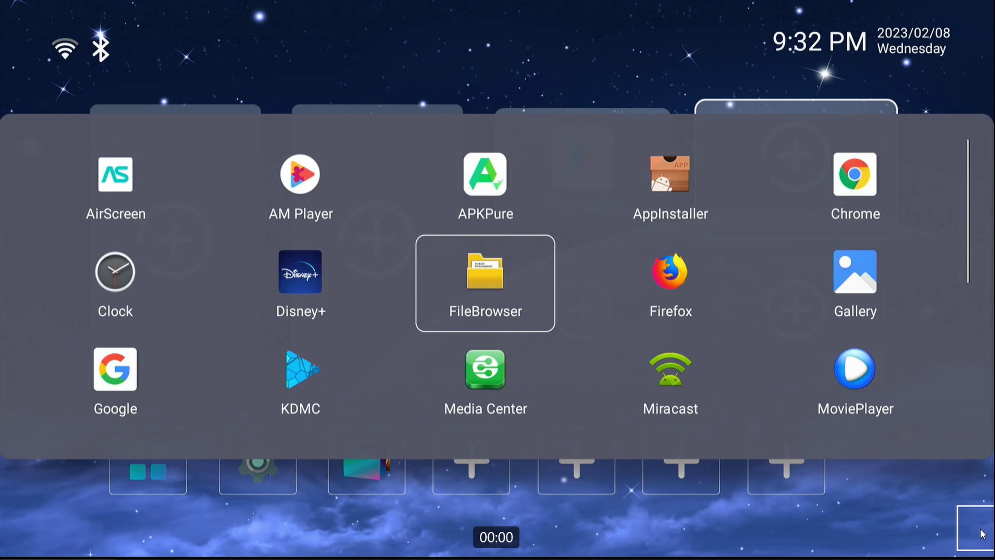
{"action": "key", "text": "Left"}
{"action": "key", "text": "Left"}
{"action": "key", "text": "Return"}
{"action": "key", "text": "Right"}
{"action": "key", "text": "Right"}
{"action": "key", "text": "Right"}
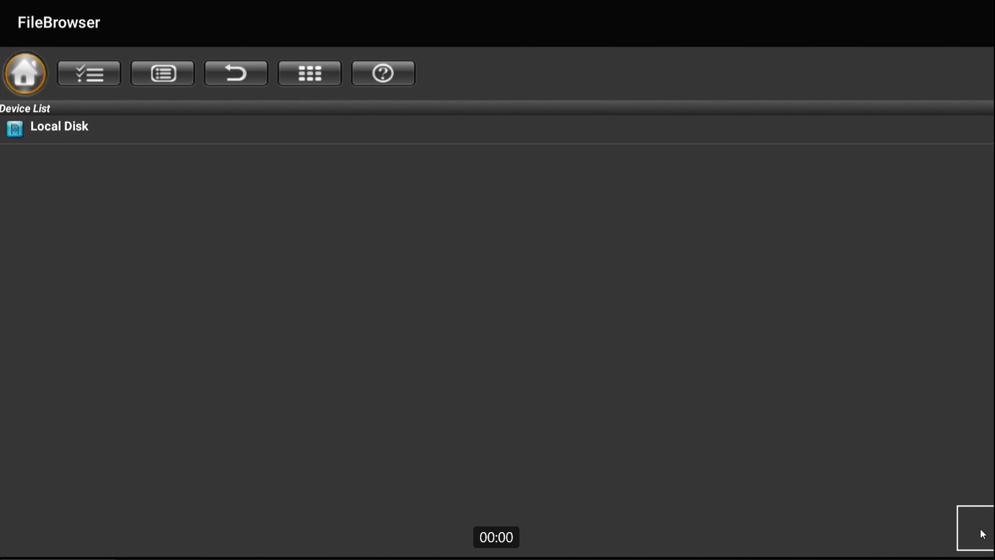
Step: Open Local Disk and enter the empty Download folder at /storage/emulated/0/Download
{"action": "key", "text": "Down"}
{"action": "key", "text": "Return"}
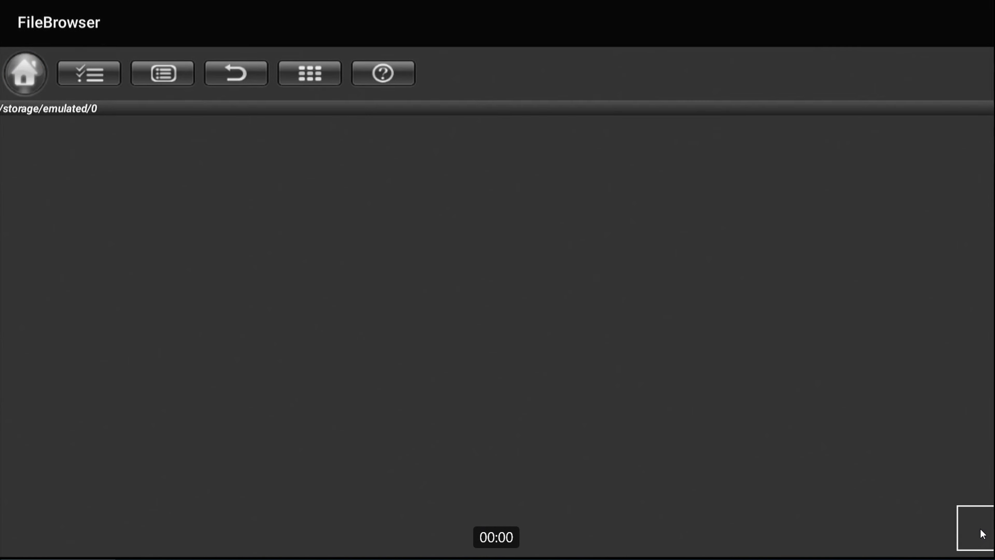
{"action": "key", "text": "Down"}
{"action": "key", "text": "Down"}
{"action": "key", "text": "Down"}
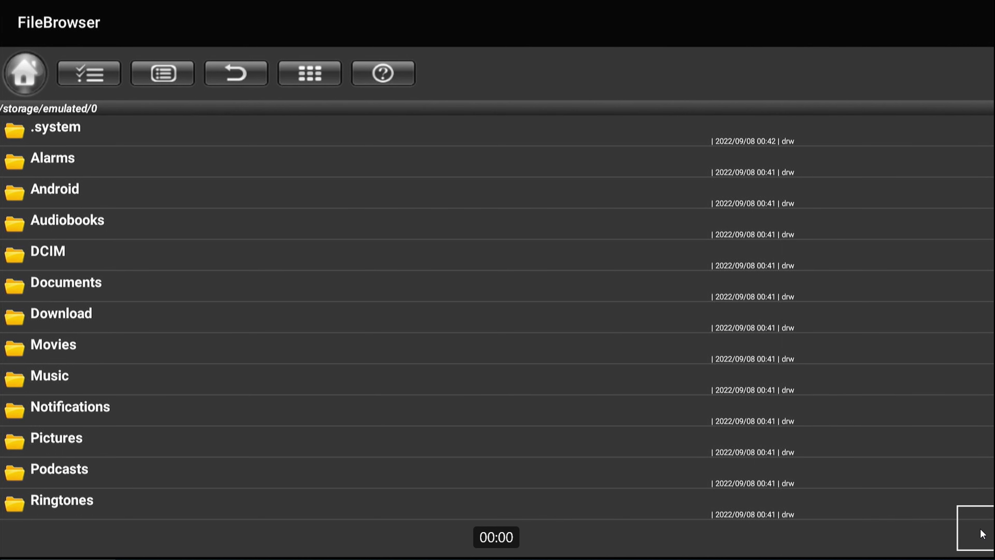
{"action": "key", "text": "Down"}
{"action": "key", "text": "Up"}
{"action": "key", "text": "Up"}
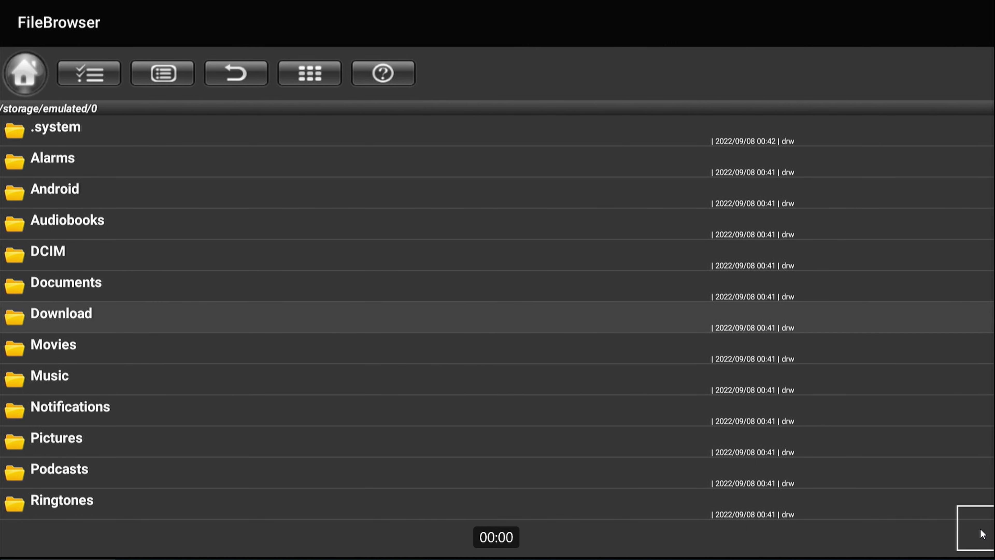
{"action": "key", "text": "Up"}
{"action": "key", "text": "Down"}
{"action": "key", "text": "Return"}
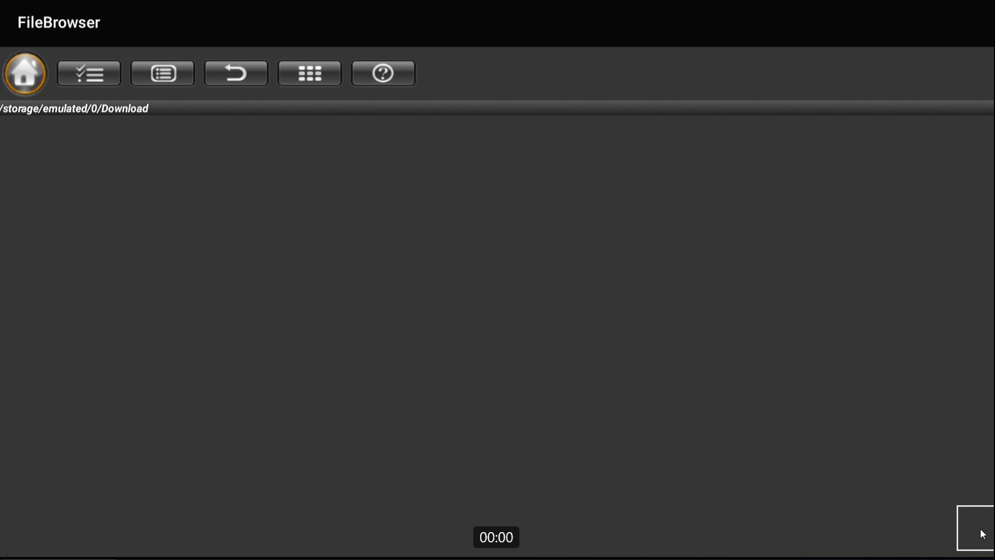
Step: Back on the home screen, pin Firefox to the empty tile below Play Store
{"action": "key", "text": "Home"}
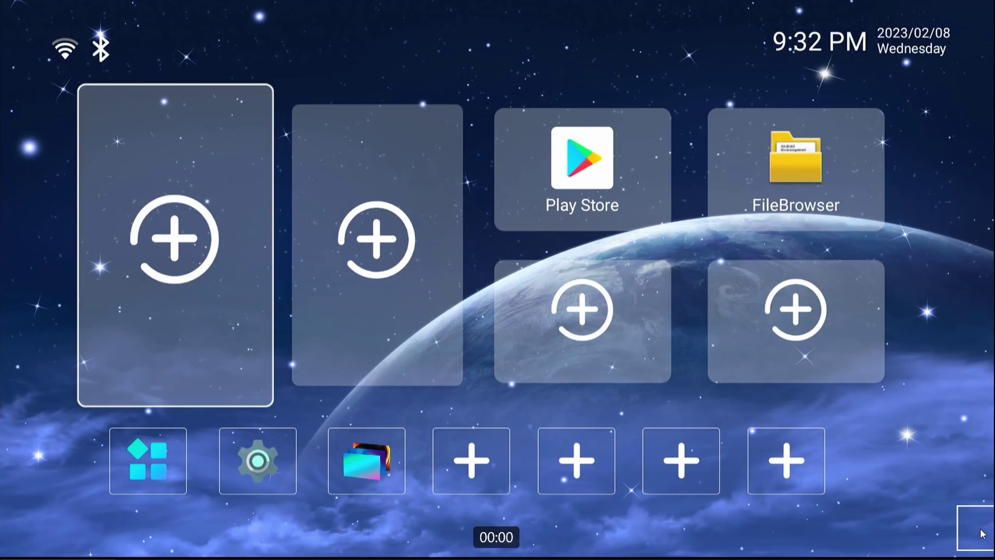
{"action": "key", "text": "Right"}
{"action": "key", "text": "Right"}
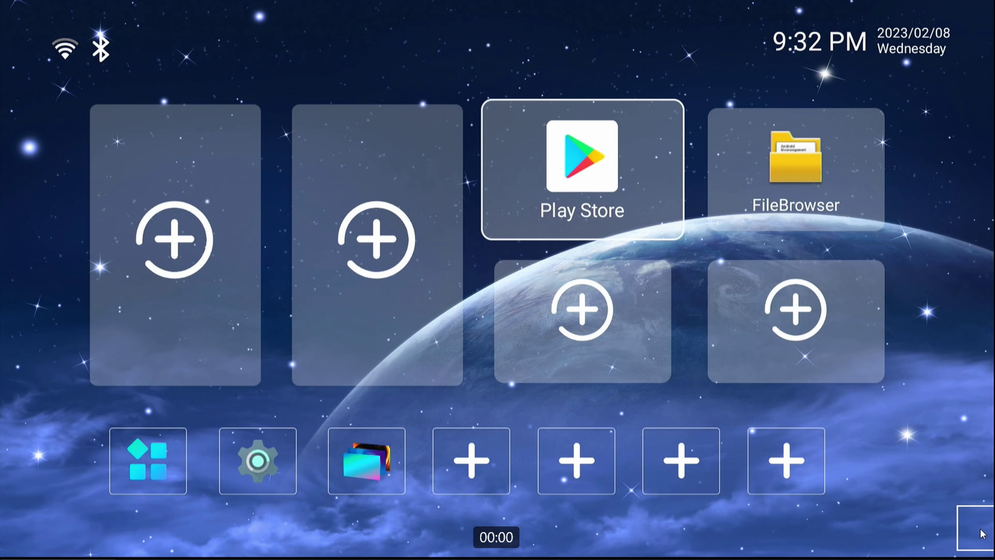
{"action": "key", "text": "Down"}
{"action": "key", "text": "Return"}
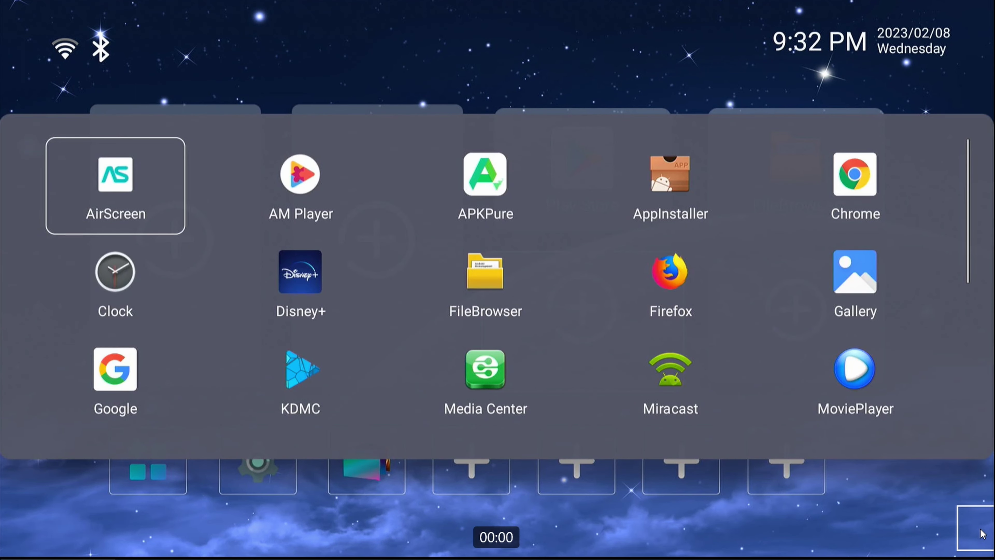
{"action": "key", "text": "Down"}
{"action": "key", "text": "Right"}
{"action": "key", "text": "Right"}
{"action": "key", "text": "Right"}
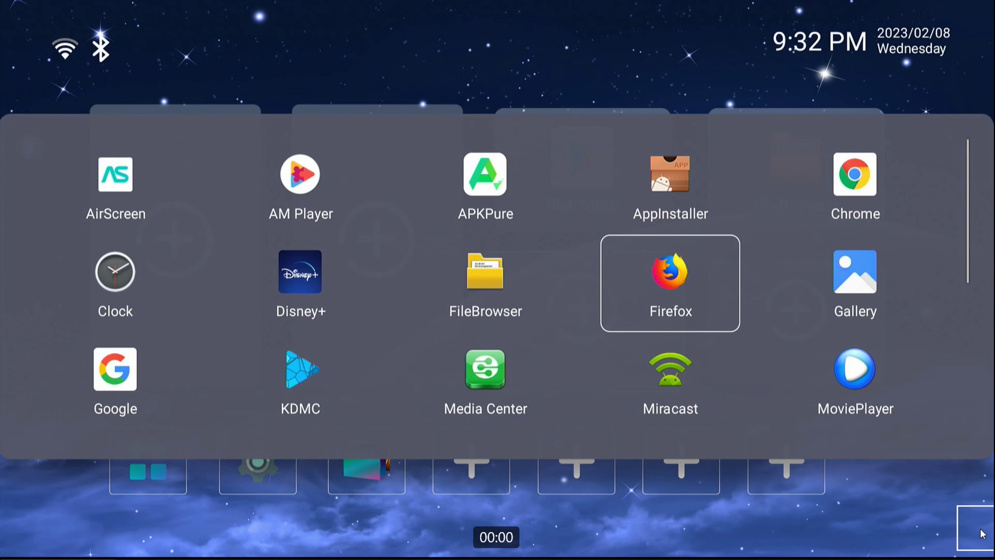
{"action": "key", "text": "Return"}
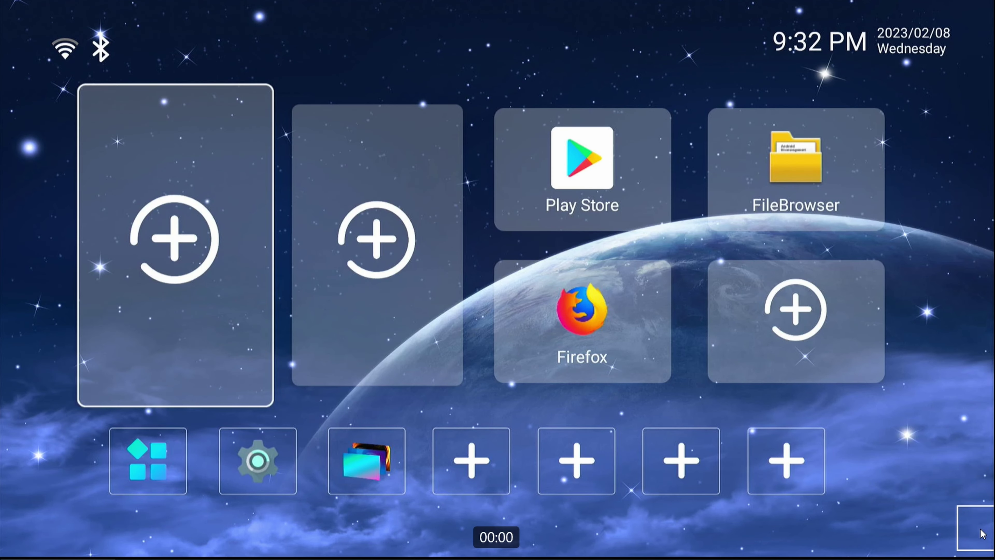
Step: Launch Firefox from its new home tile
{"action": "key", "text": "Right"}
{"action": "key", "text": "Right"}
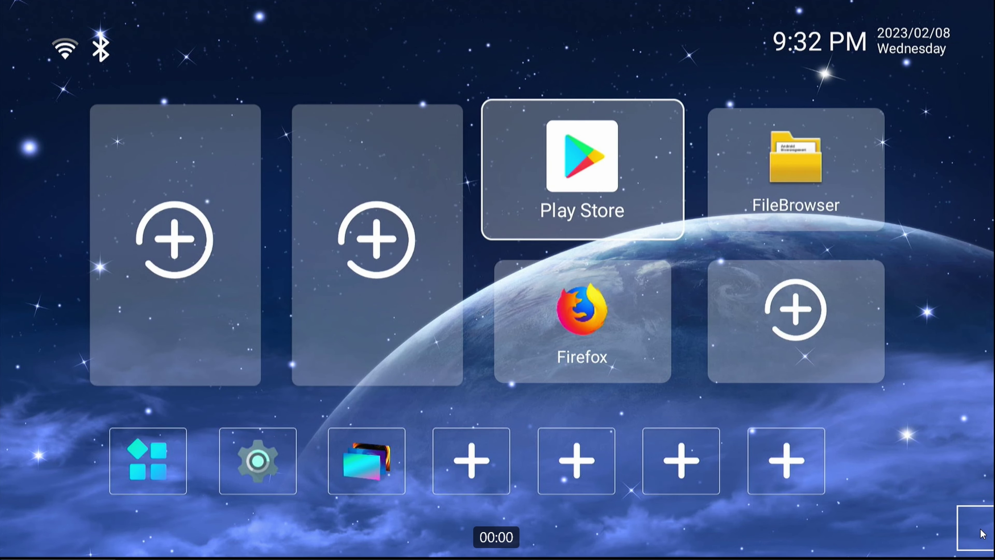
{"action": "key", "text": "Down"}
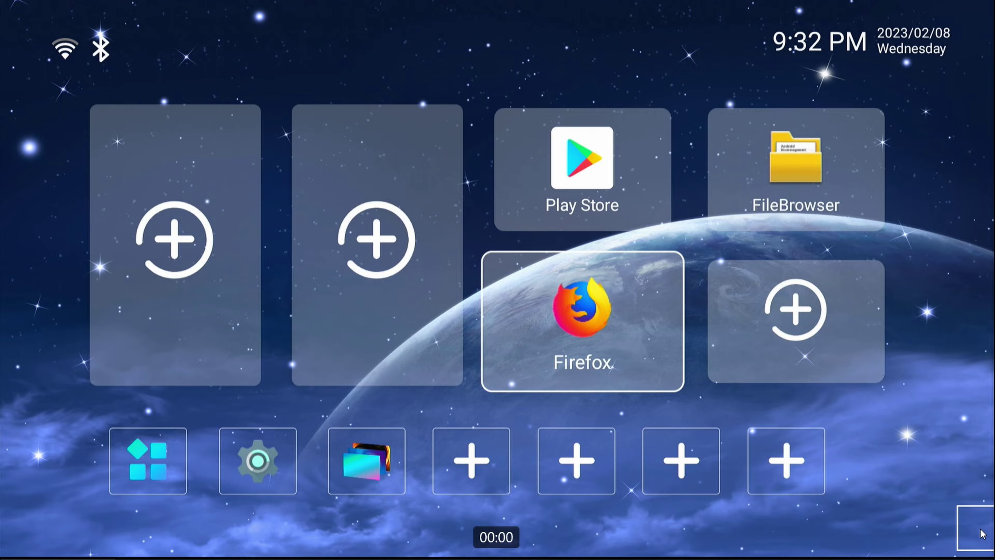
{"action": "key", "text": "Return"}
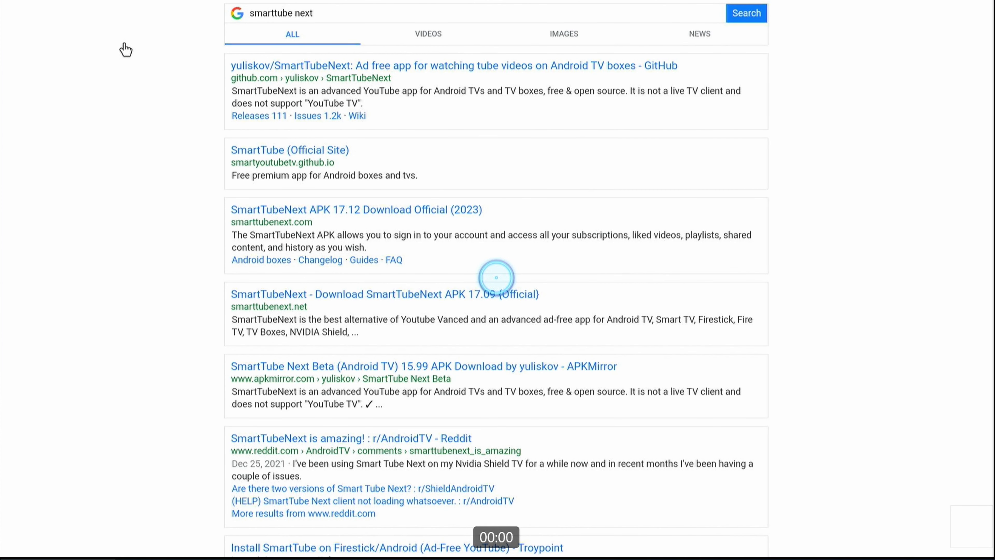
Step: Open the yuliskov/SmartTubeNext GitHub result from the 'smarttube next' search
{"action": "left_click", "coordinate": [344, 66]}
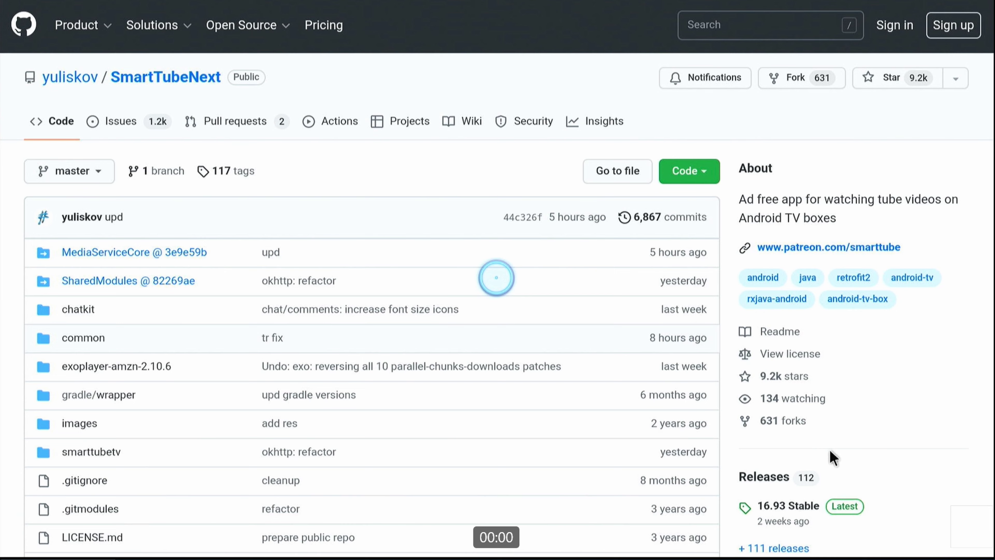
Step: Open the 16.93 Stable release and scroll down toward its Assets section
{"action": "scroll", "coordinate": [831, 453], "scroll_direction": "down", "scroll_amount": 2}
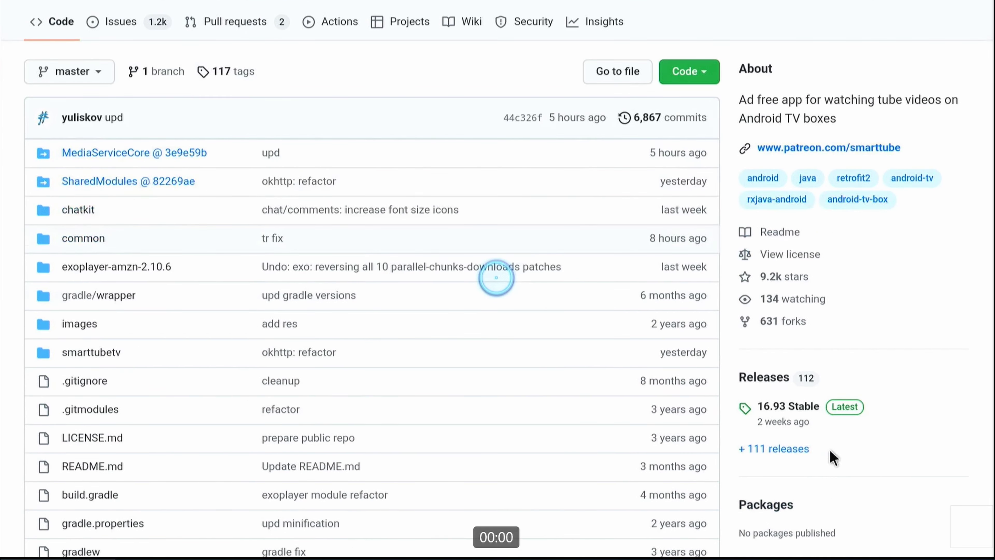
{"action": "left_click", "coordinate": [803, 410]}
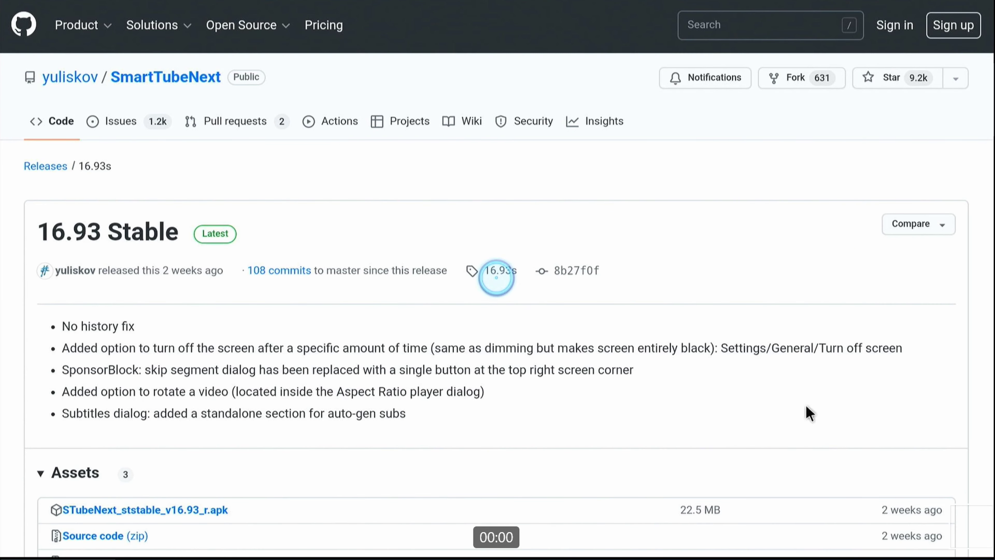
{"action": "scroll", "coordinate": [808, 412], "scroll_direction": "down", "scroll_amount": 5}
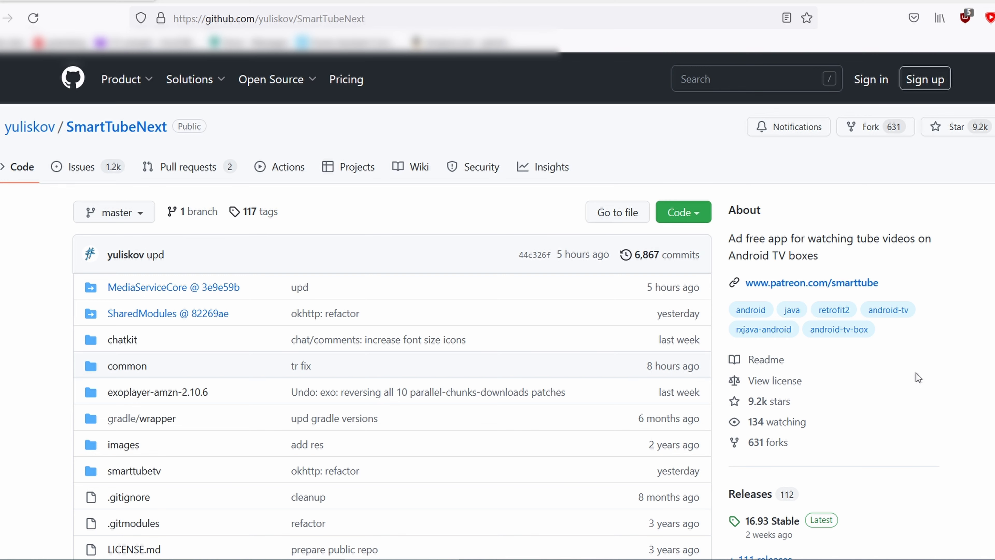
Step: Download STubeNext_ststable_v16.93_r.apk from the 16.93 Stable release assets
{"action": "scroll", "coordinate": [917, 373], "scroll_direction": "down", "scroll_amount": 2}
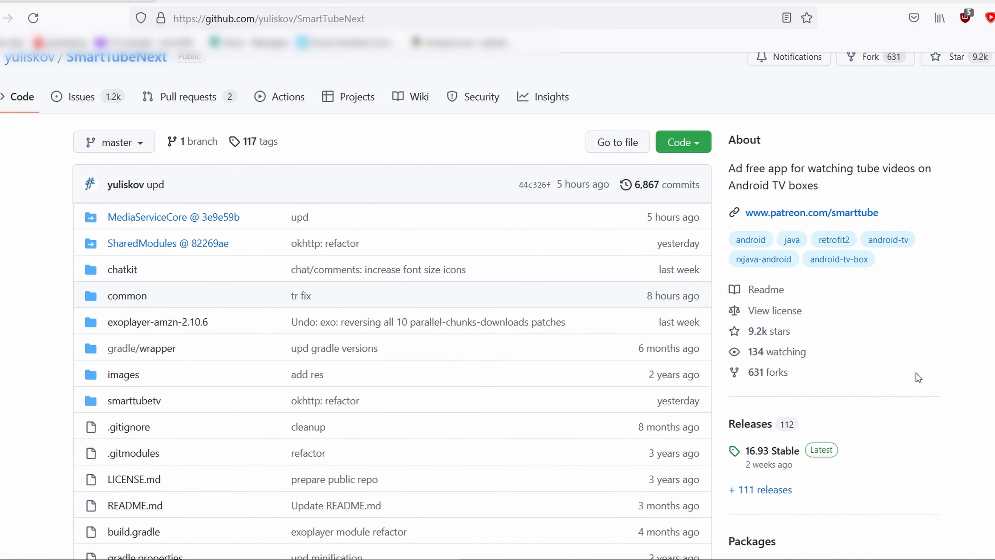
{"action": "left_click", "coordinate": [794, 454]}
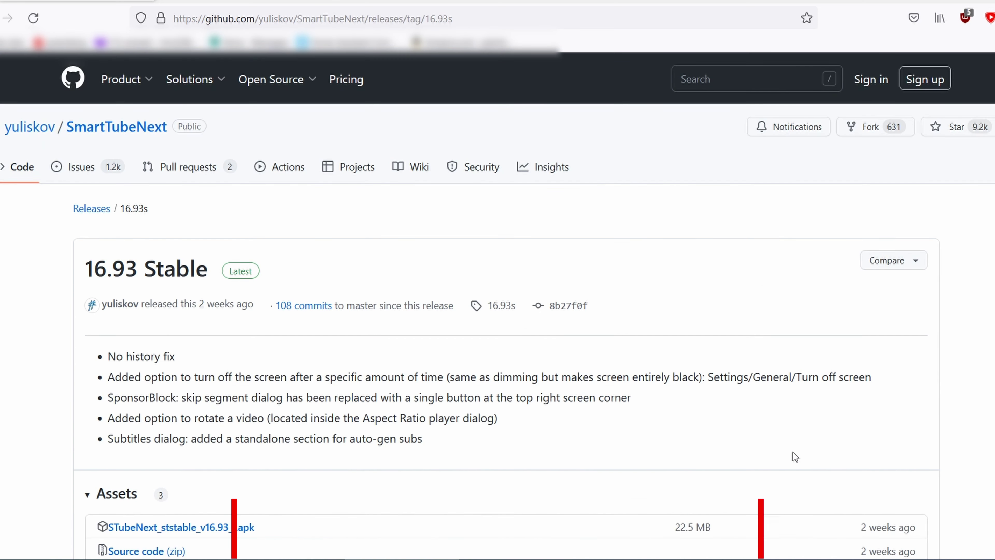
{"action": "scroll", "coordinate": [796, 456], "scroll_direction": "down", "scroll_amount": 1}
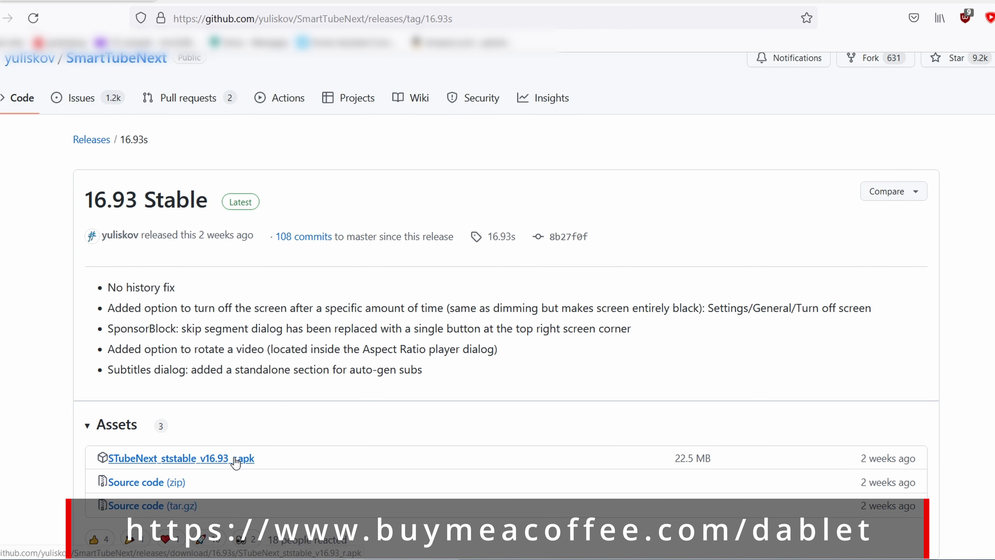
{"action": "left_click", "coordinate": [235, 462]}
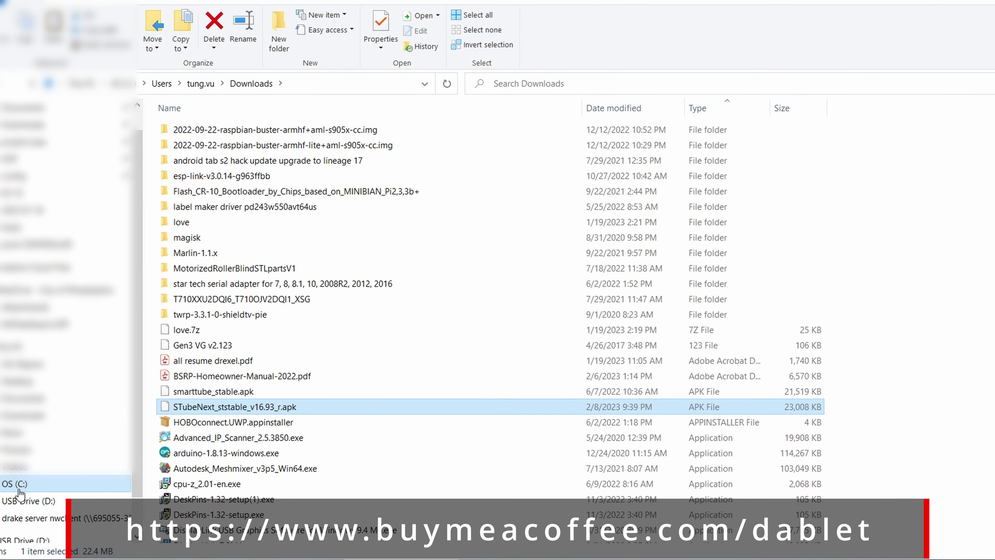
Step: Paste the downloaded apk into USB Drive (D:) alongside movie02b.mp4
{"action": "left_click", "coordinate": [24, 507]}
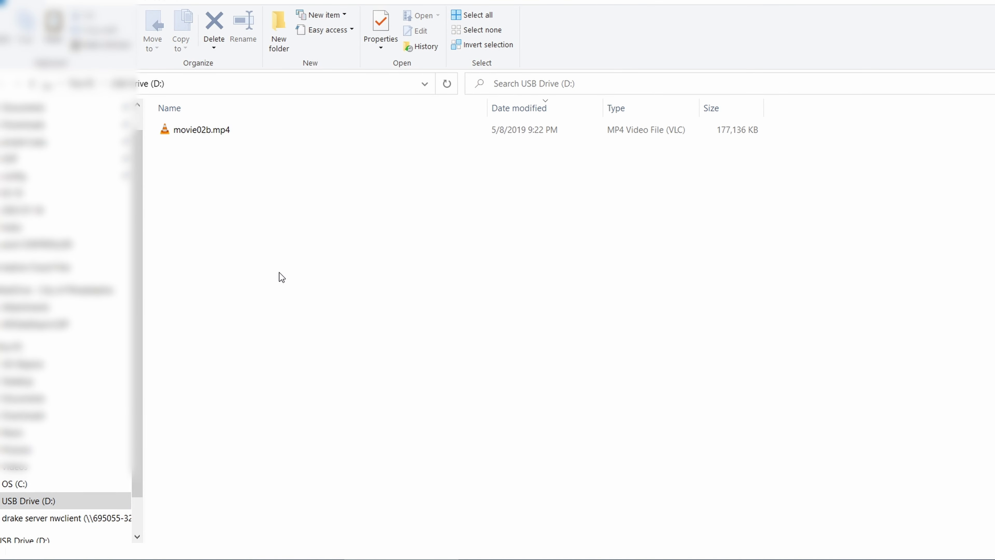
{"action": "key", "text": "ctrl+v"}
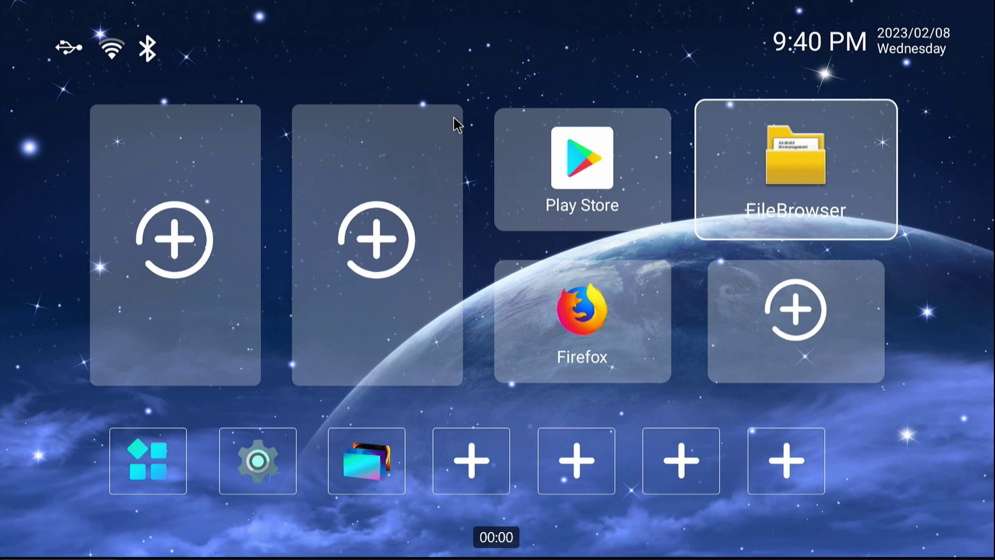
Step: Open STubeNext_ststable_v16.93_r.apk from the SanDisk USB drive in FileBrowser
{"action": "key", "text": "Return"}
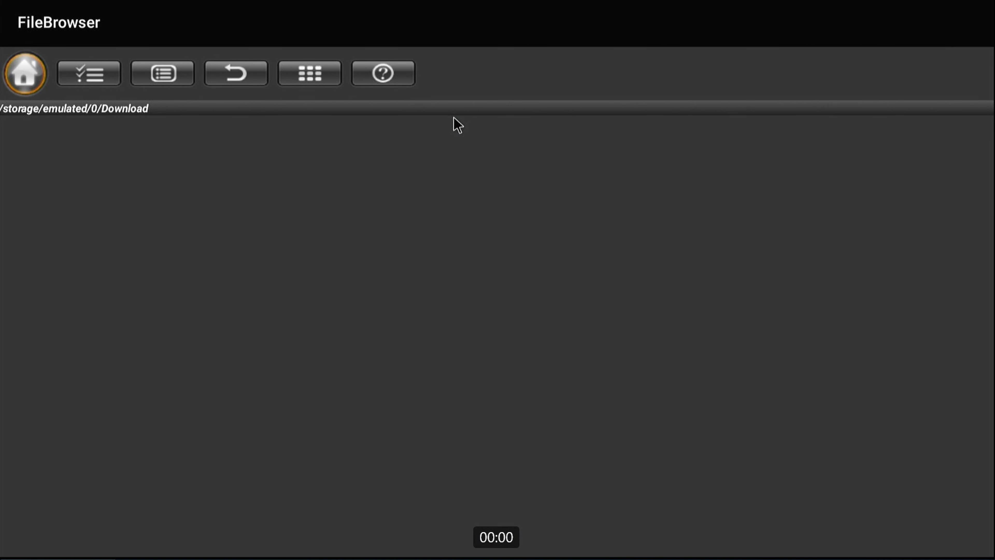
{"action": "key", "text": "Return"}
{"action": "key", "text": "Down"}
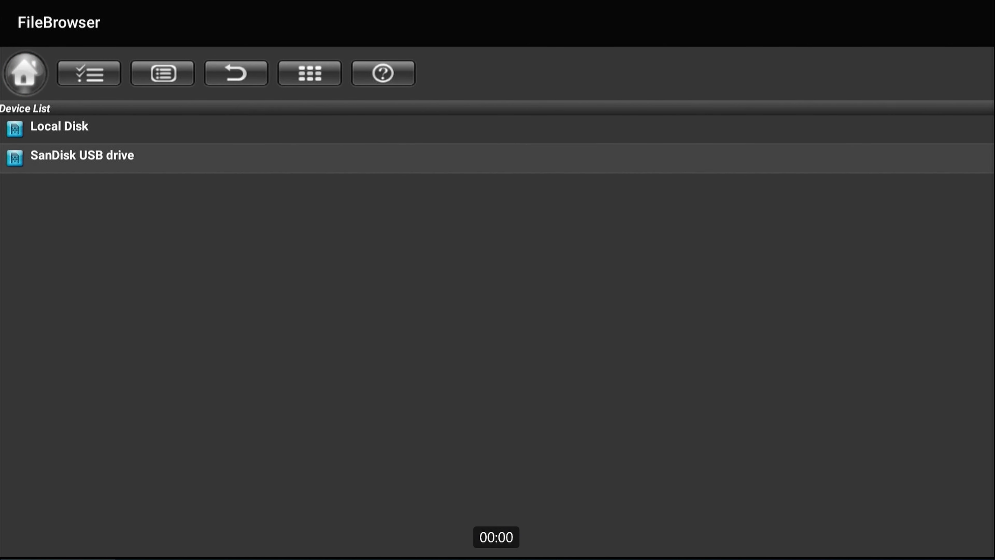
{"action": "key", "text": "Return"}
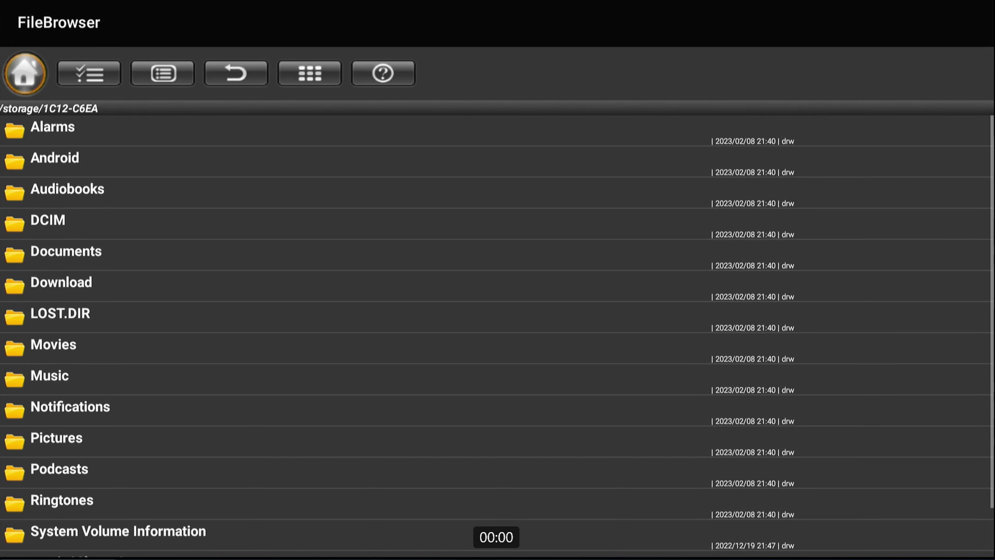
{"action": "key", "text": "Up"}
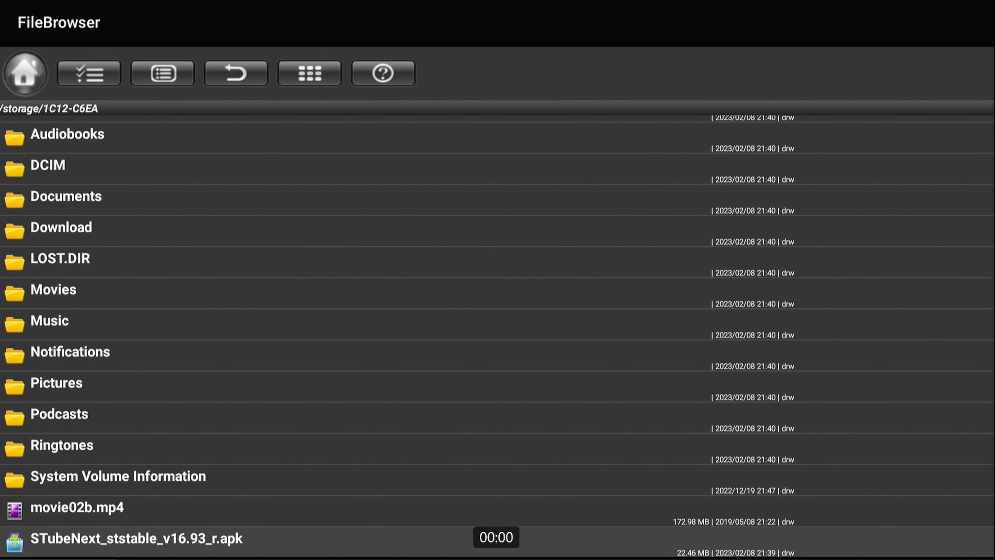
{"action": "key", "text": "Return"}
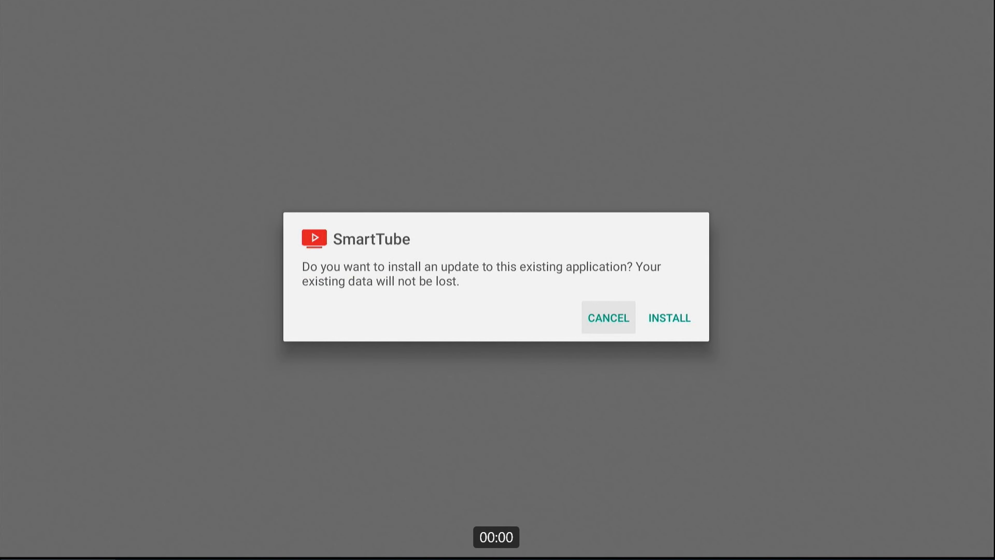
Step: Choose INSTALL in the SmartTube update dialog to apply the update
{"action": "key", "text": "Right"}
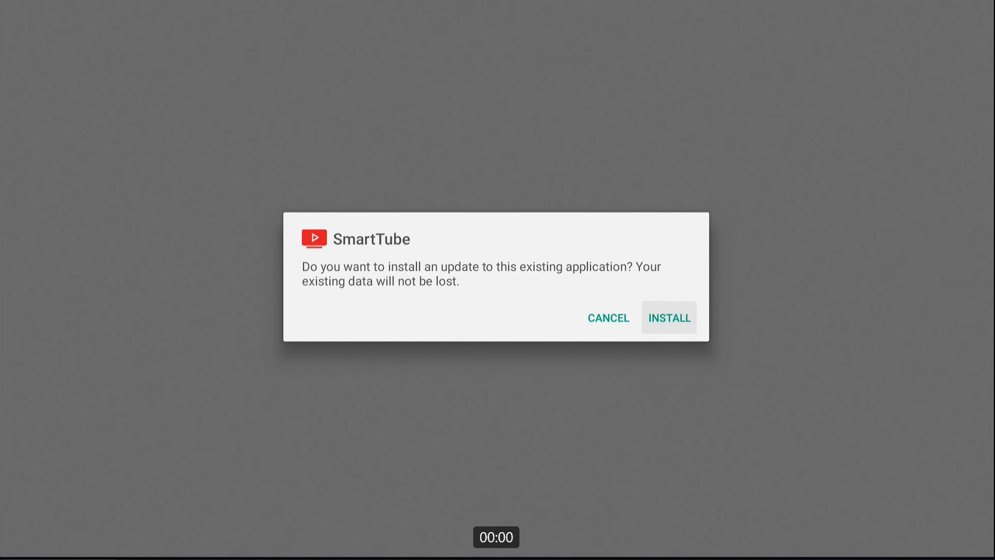
{"action": "key", "text": "Return"}
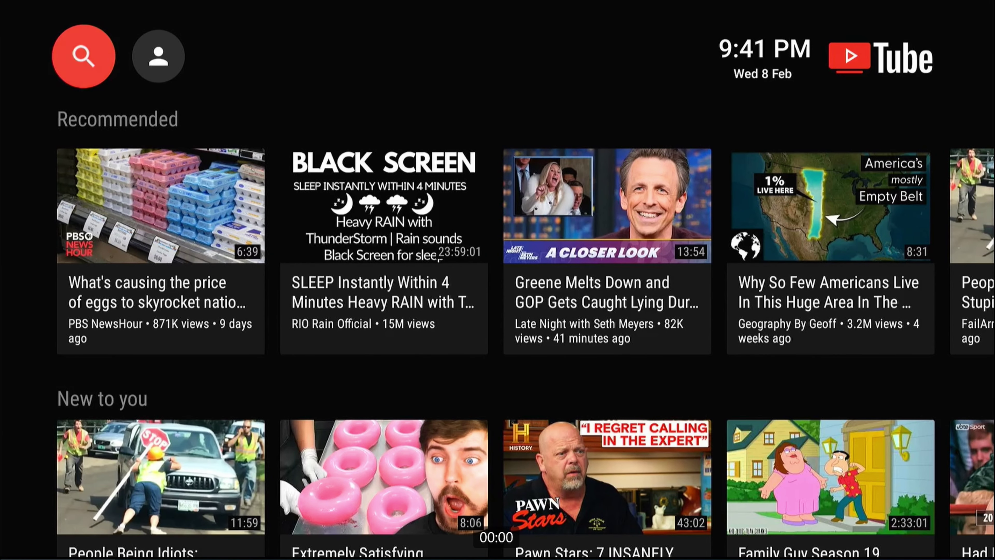
Step: Sign in to a YouTube account through SmartTube Accounts with the youtube.com/activate code, then go Home
{"action": "key", "text": "Right"}
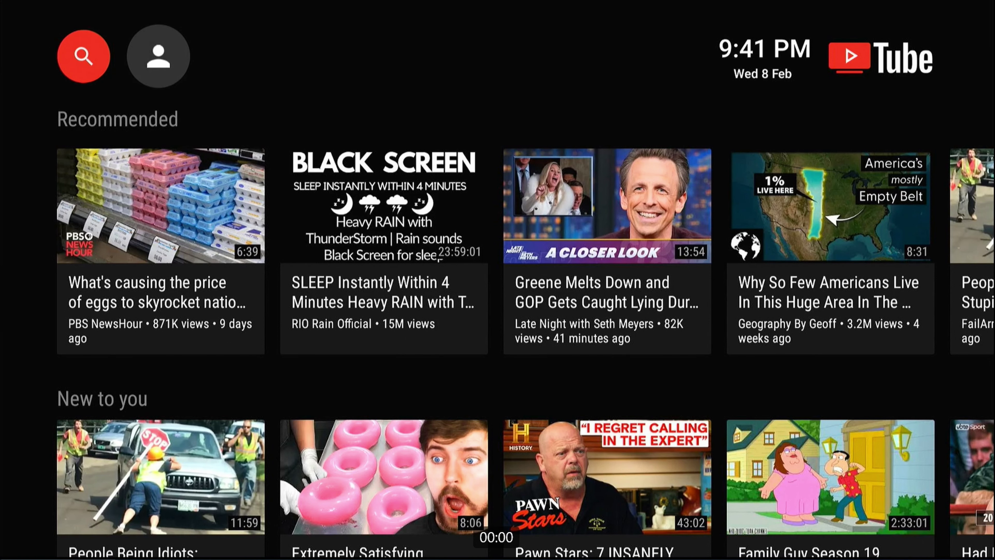
{"action": "key", "text": "Return"}
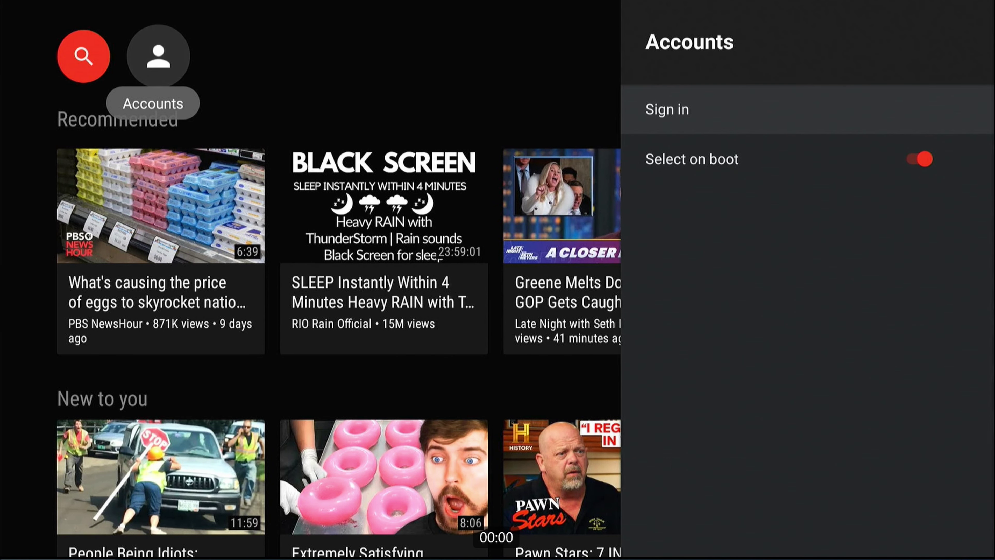
{"action": "key", "text": "Return"}
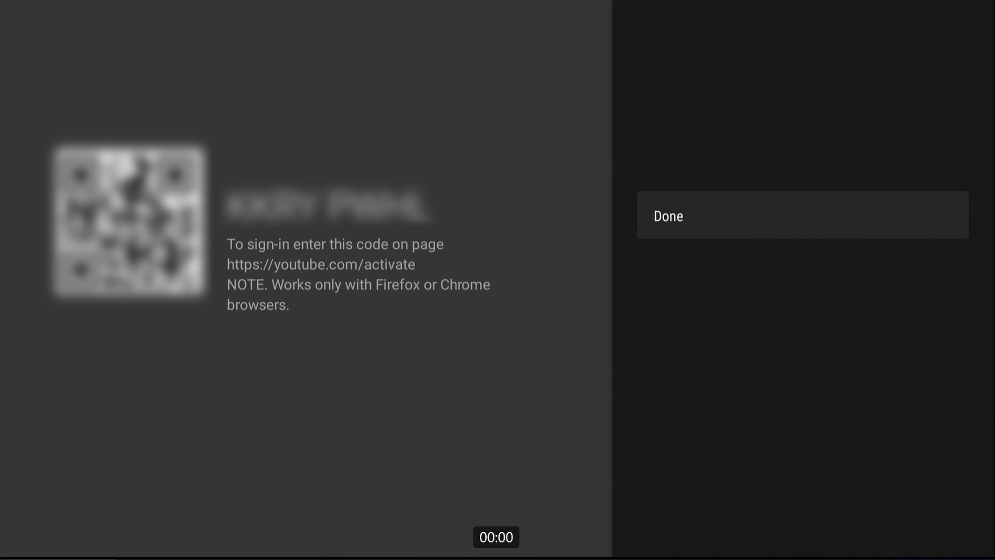
{"action": "key", "text": "Return"}
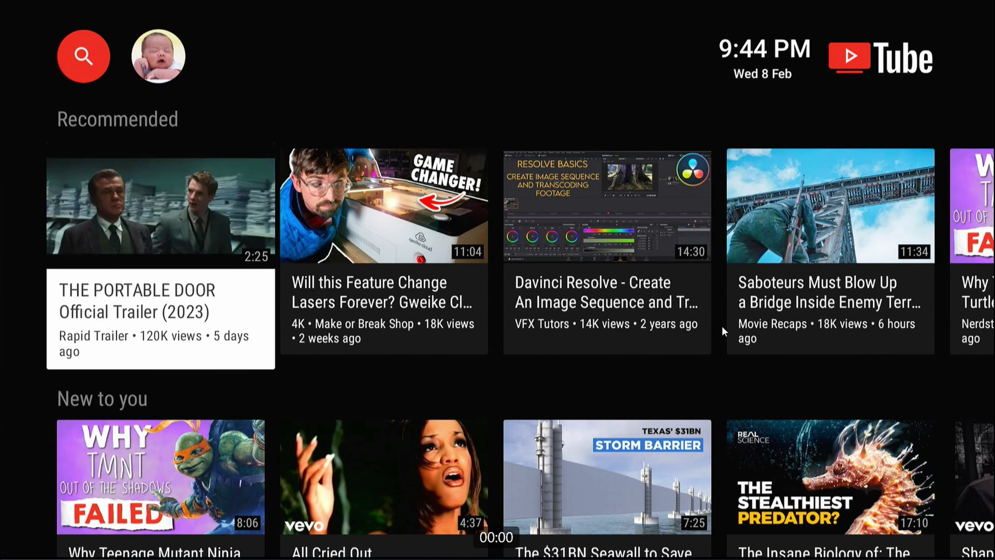
{"action": "key", "text": "Home"}
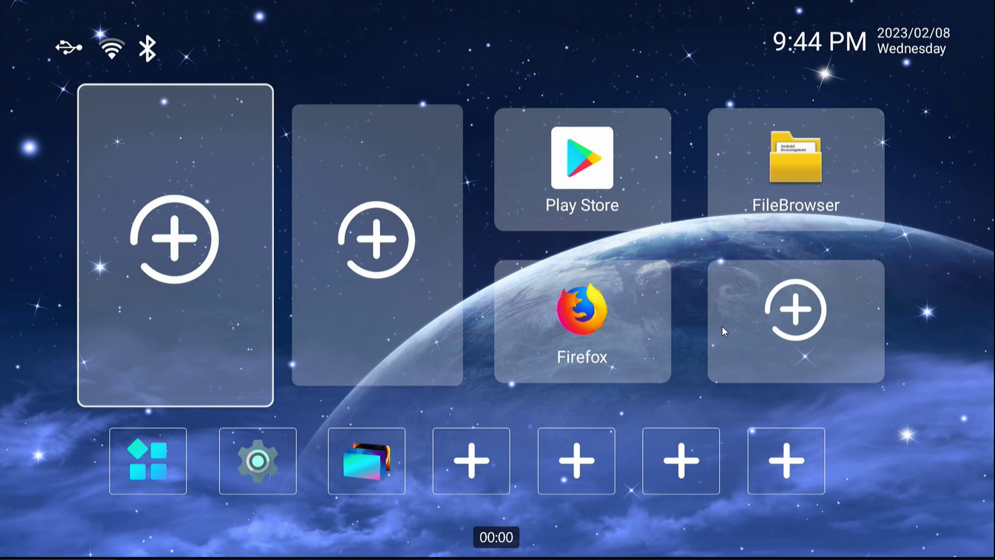
Step: Bring up the app picker for the first empty home tile, then dismiss it
{"action": "left_click", "coordinate": [722, 327]}
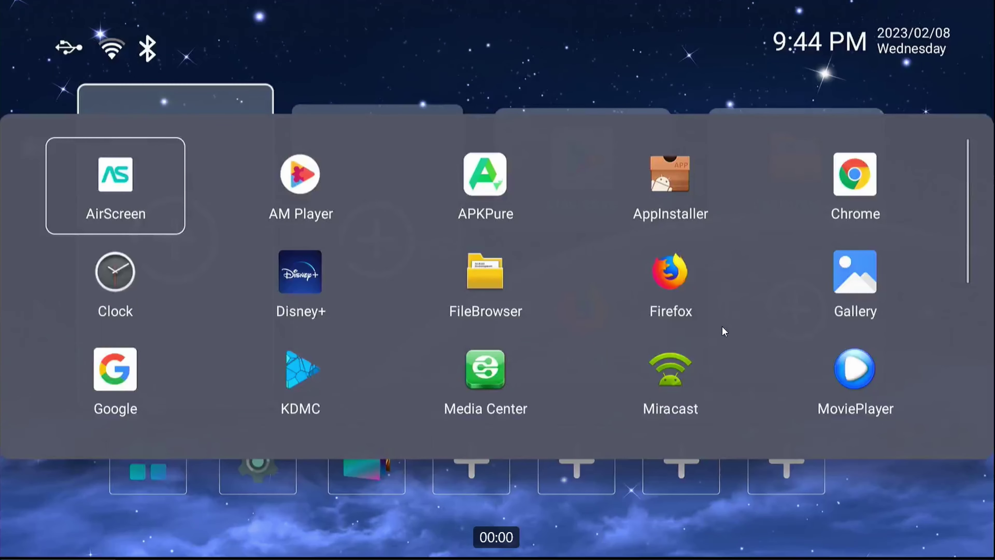
{"action": "key", "text": "Escape"}
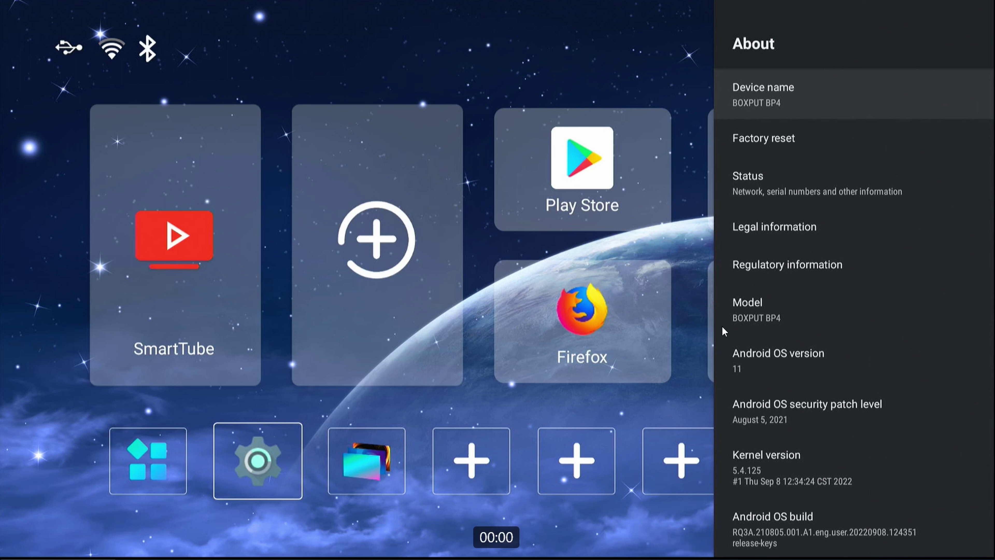
Step: Review About down to Factory reset and kernel version, then Device Preferences down to Language
{"action": "key", "text": "Down"}
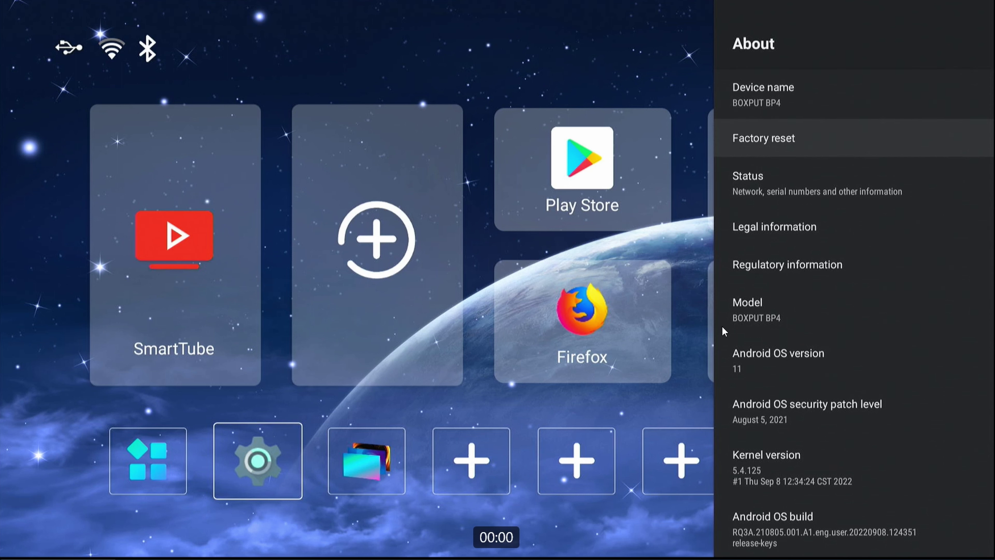
{"action": "key", "text": "Down"}
{"action": "key", "text": "Down"}
{"action": "key", "text": "Down"}
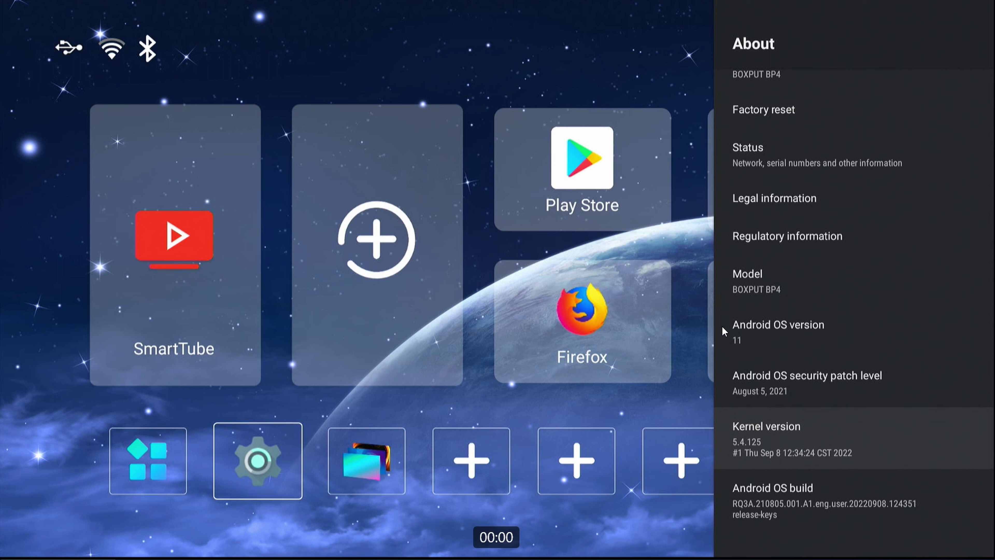
{"action": "key", "text": "Escape"}
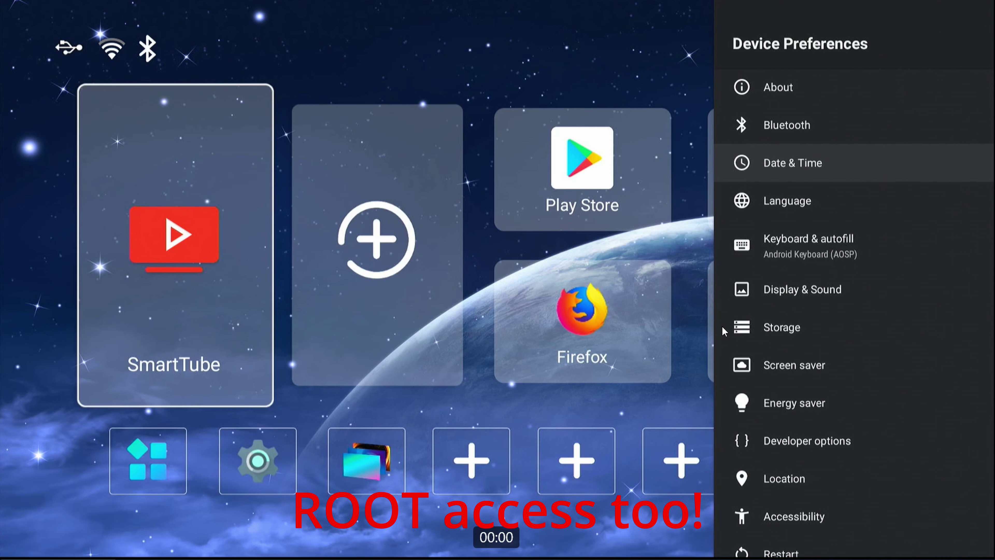
{"action": "key", "text": "Down"}
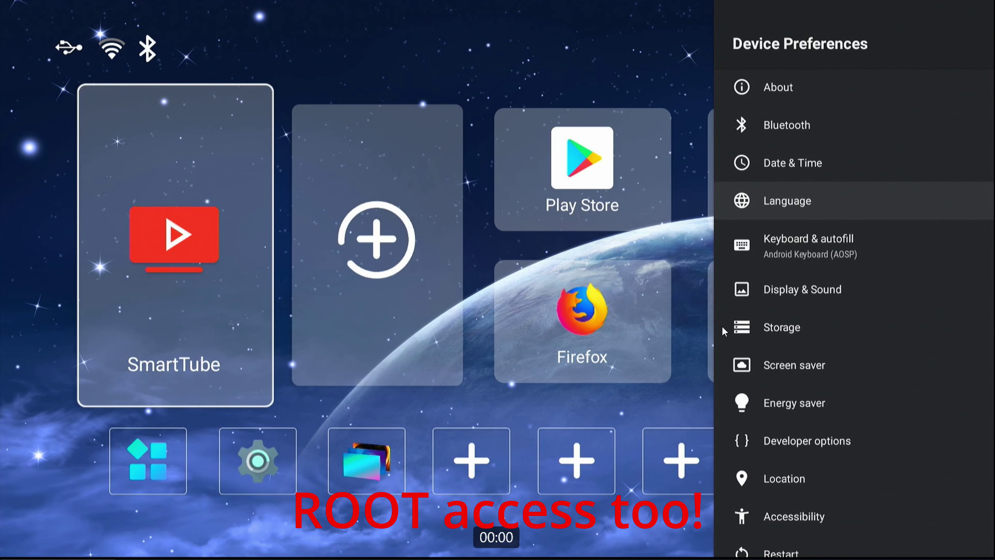
{"action": "key", "text": "Escape"}
{"action": "key", "text": "Escape"}
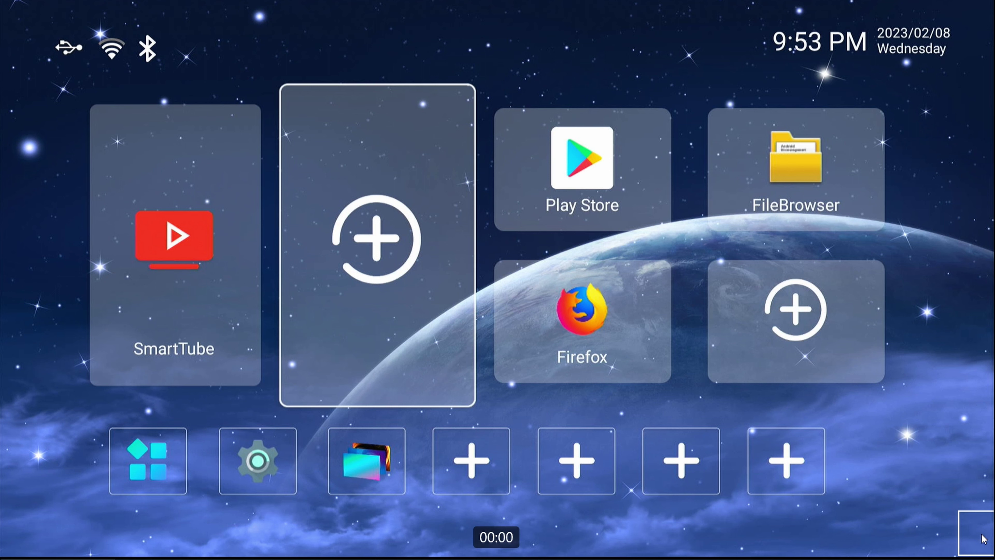
Step: Choose KDMC in the second tile's app picker, then launch the new KDMC tile
{"action": "key", "text": "Return"}
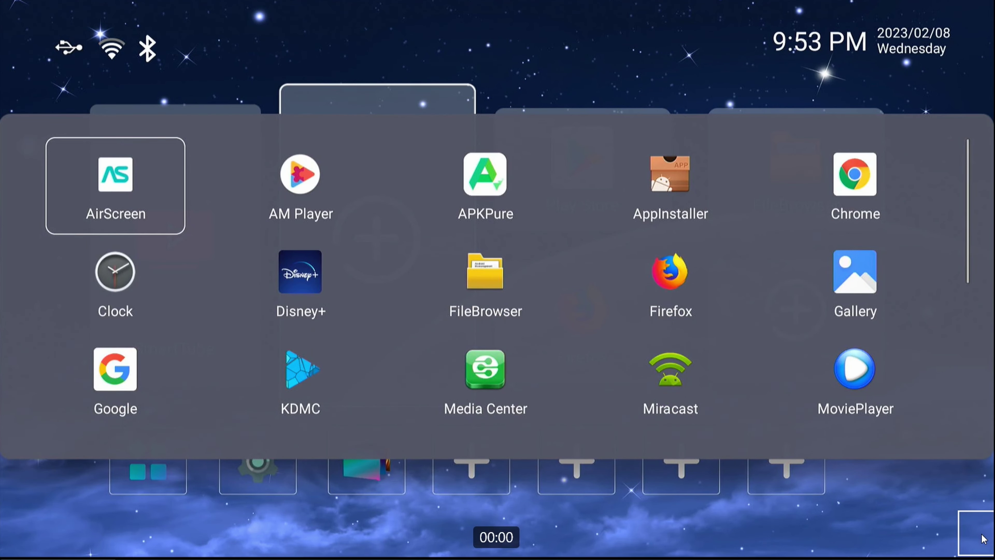
{"action": "key", "text": "Down"}
{"action": "key", "text": "Down"}
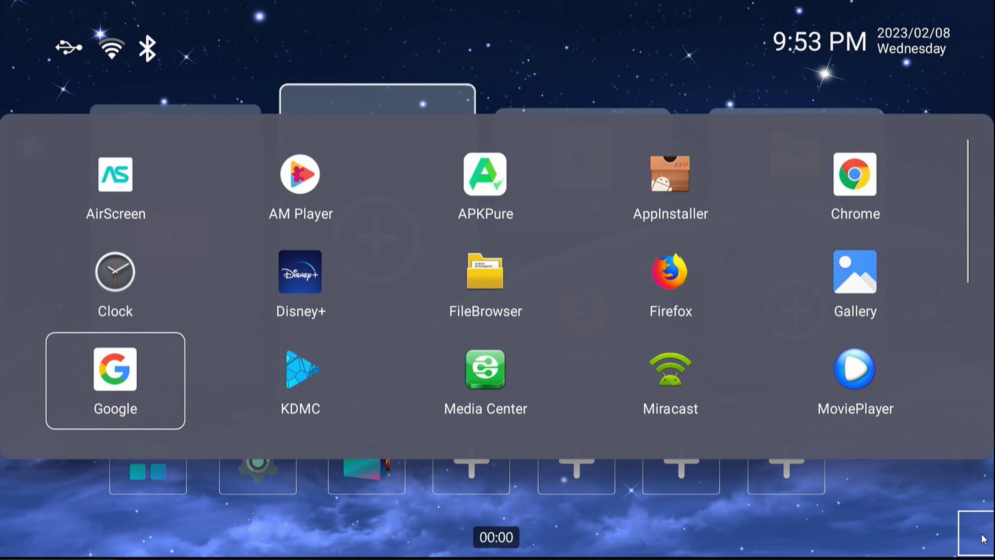
{"action": "key", "text": "Right"}
{"action": "key", "text": "Right"}
{"action": "key", "text": "Left"}
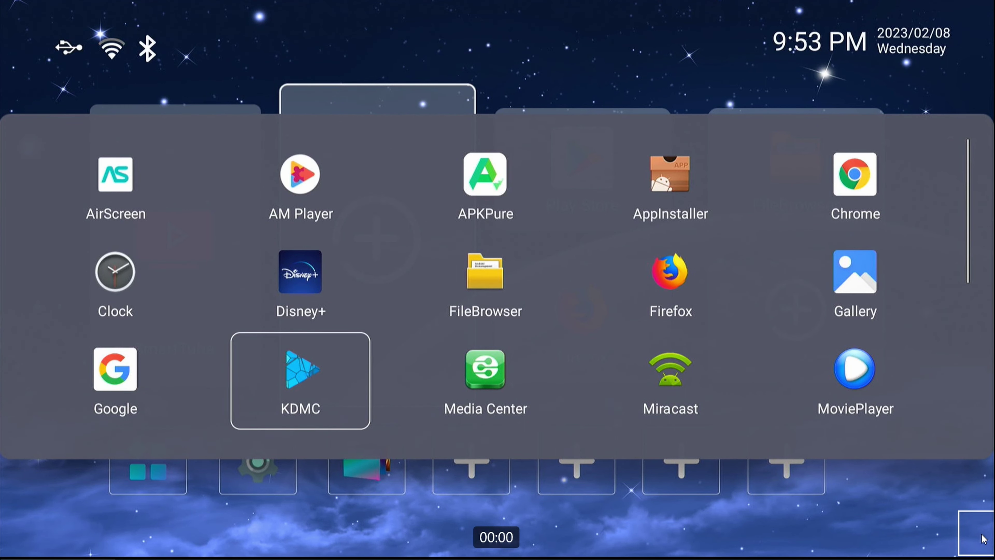
{"action": "key", "text": "Return"}
{"action": "key", "text": "Right"}
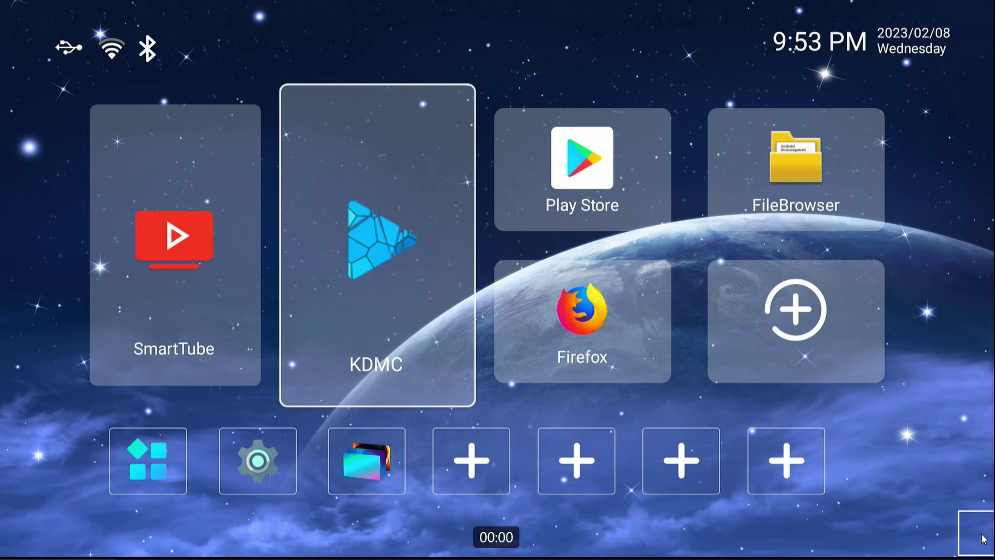
{"action": "key", "text": "Return"}
Step: Go to Videos, open the SanDisk STORE N GO USB source, and reach the first Beyblade episode
{"action": "key", "text": "Down"}
{"action": "key", "text": "Down"}
{"action": "key", "text": "Down"}
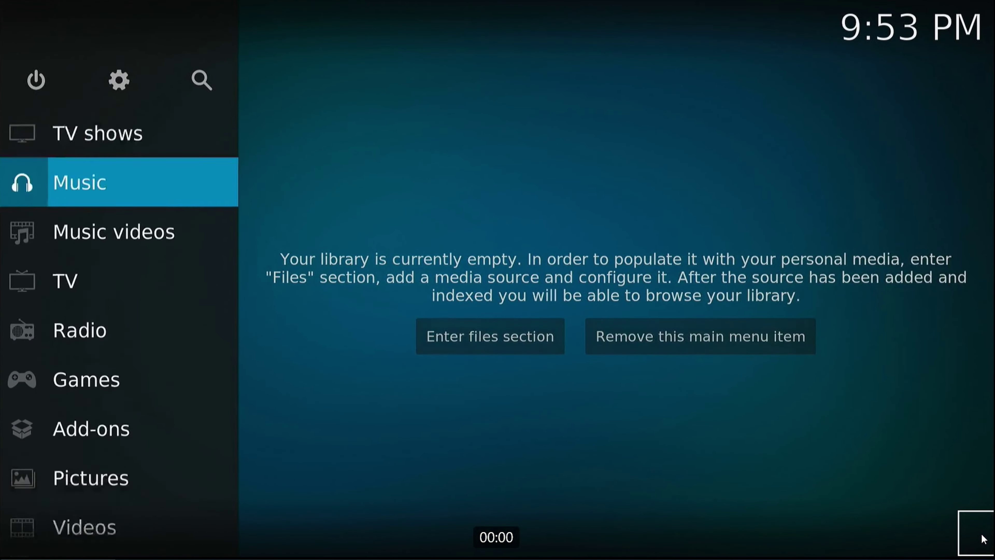
{"action": "key", "text": "Down"}
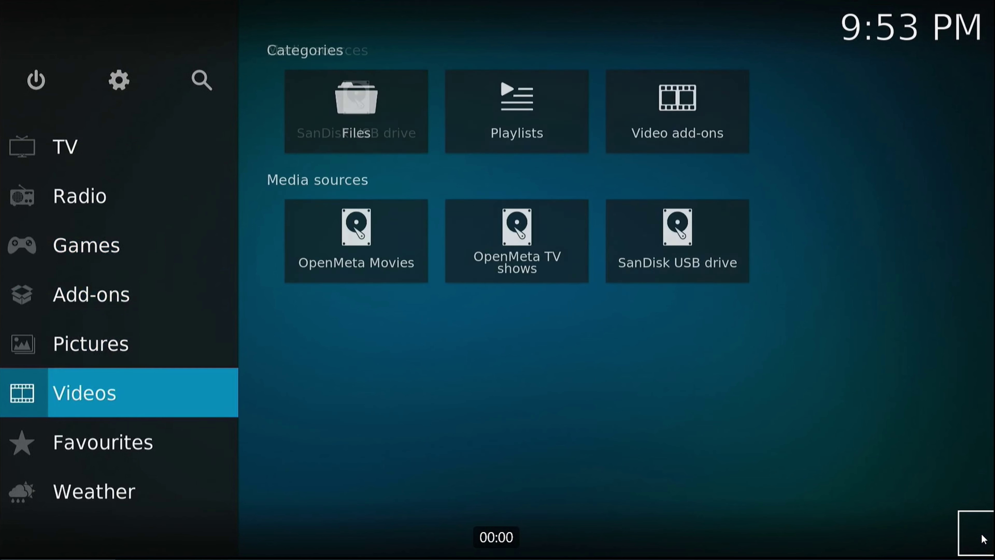
{"action": "key", "text": "Right"}
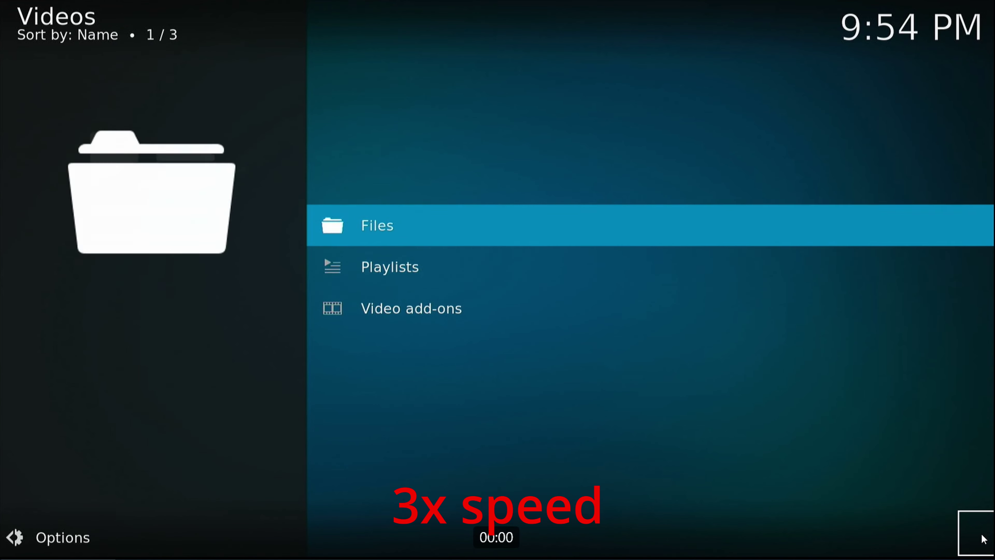
{"action": "key", "text": "Return"}
{"action": "key", "text": "Down"}
{"action": "key", "text": "Down"}
{"action": "key", "text": "Down"}
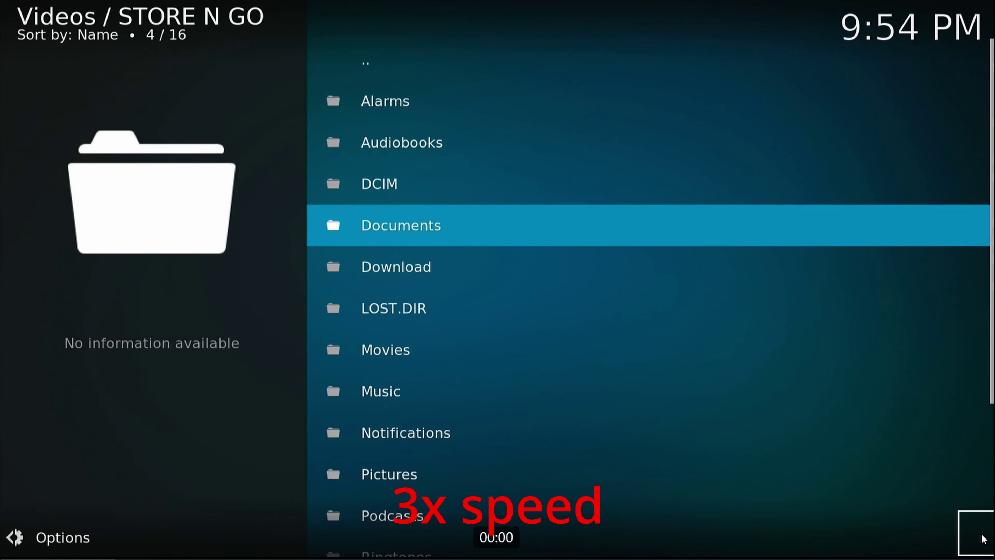
{"action": "key", "text": "Down"}
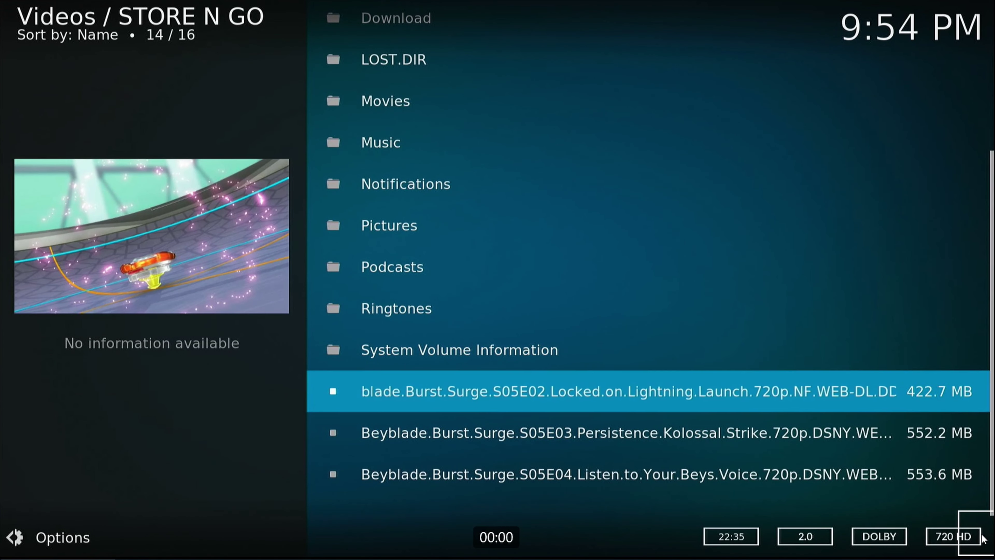